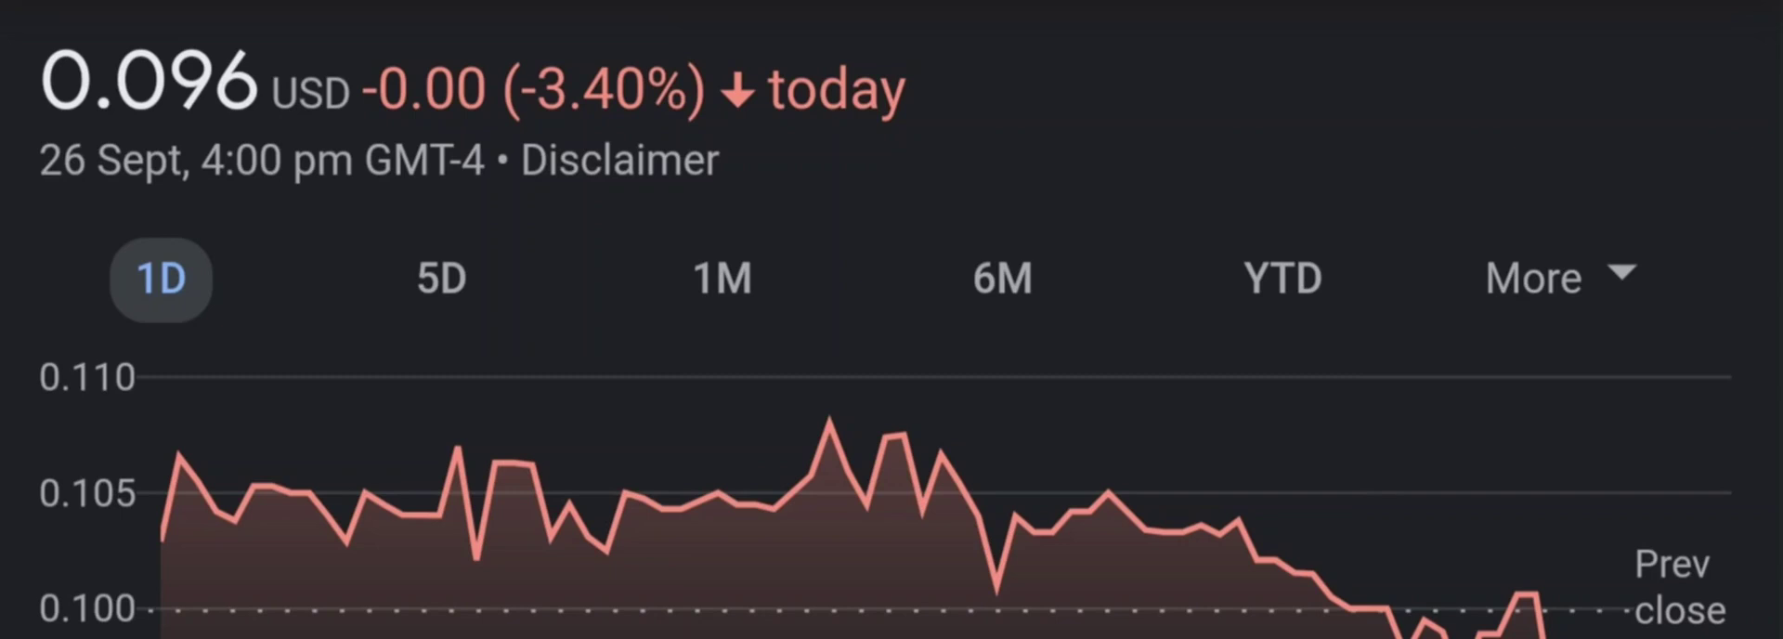
# - Check the 5-day chart (down 19.65%), then the 1-month chart (0.096 USD, up 37.86%)
pyautogui.click(441, 277)
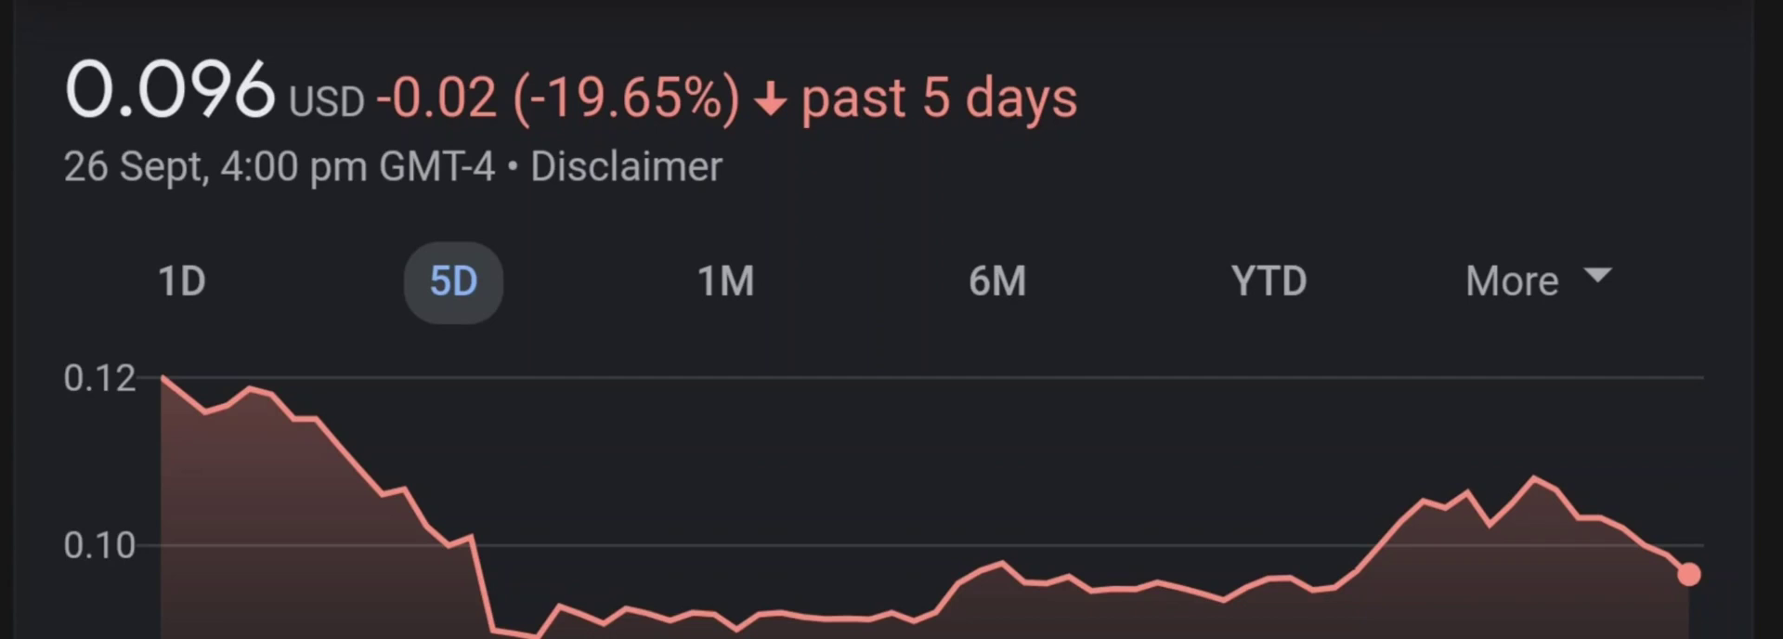
pyautogui.click(726, 280)
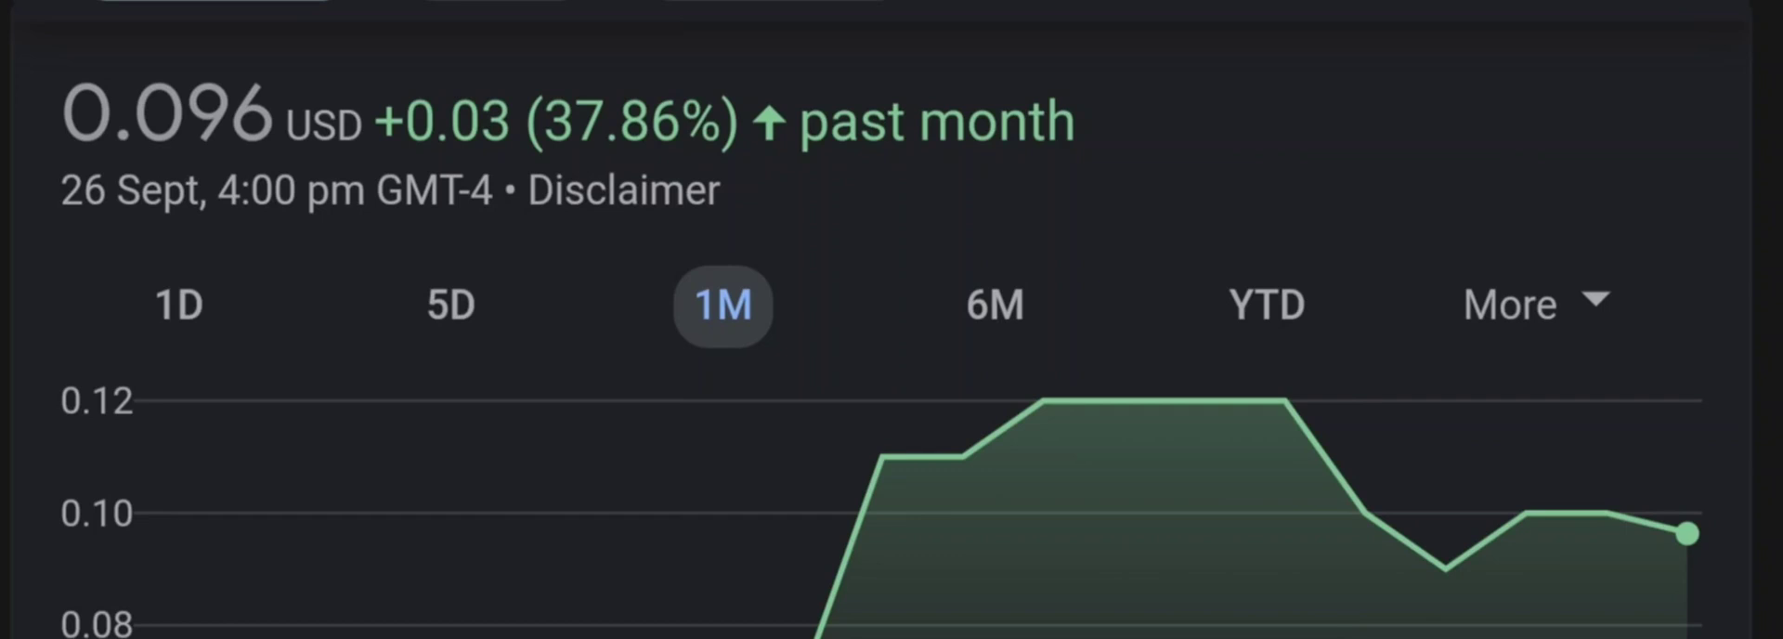
# - Switch the Google Finance chart to the six-month range, down 35.67%
pyautogui.click(996, 304)
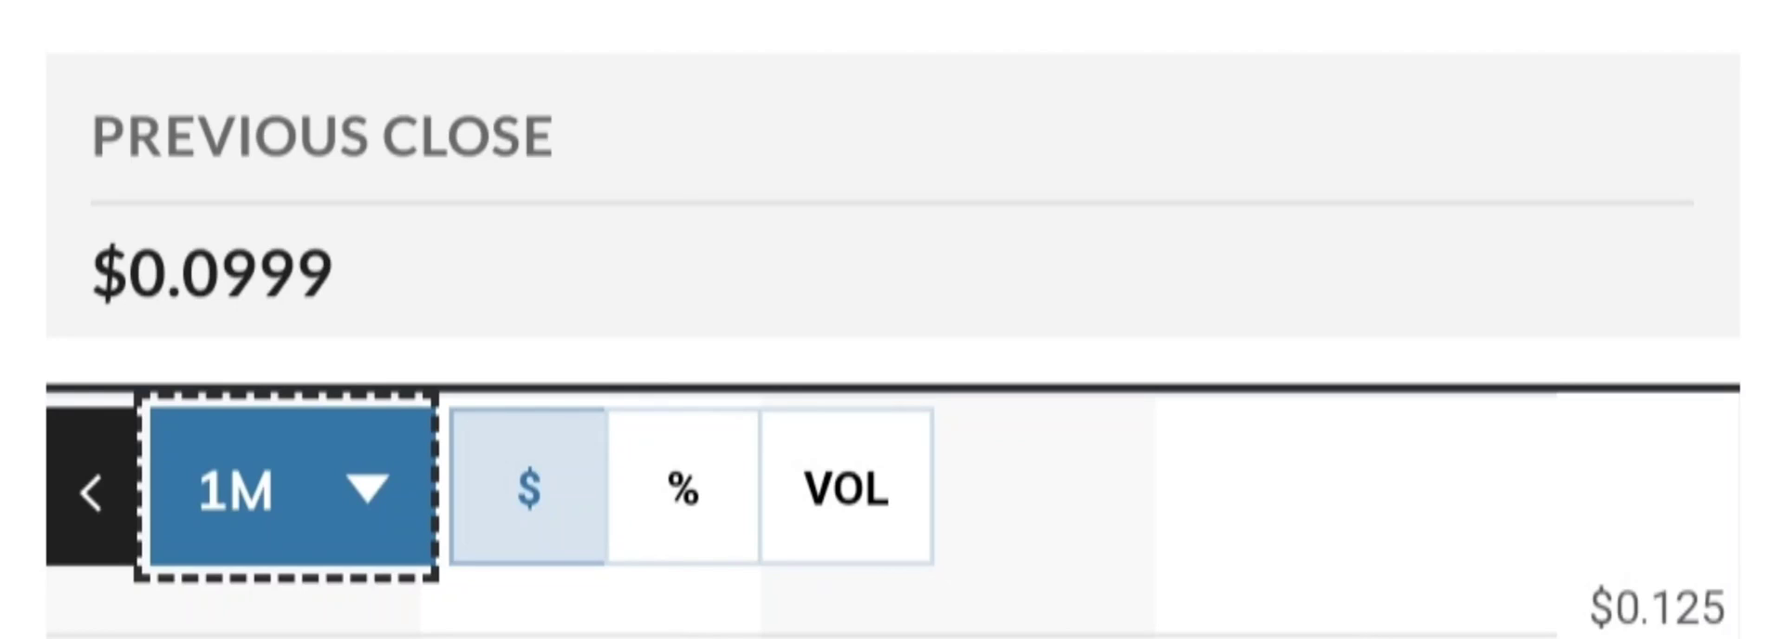
# - Widen the MarketWatch quote chart period from 1M to 3M
pyautogui.press('Down')
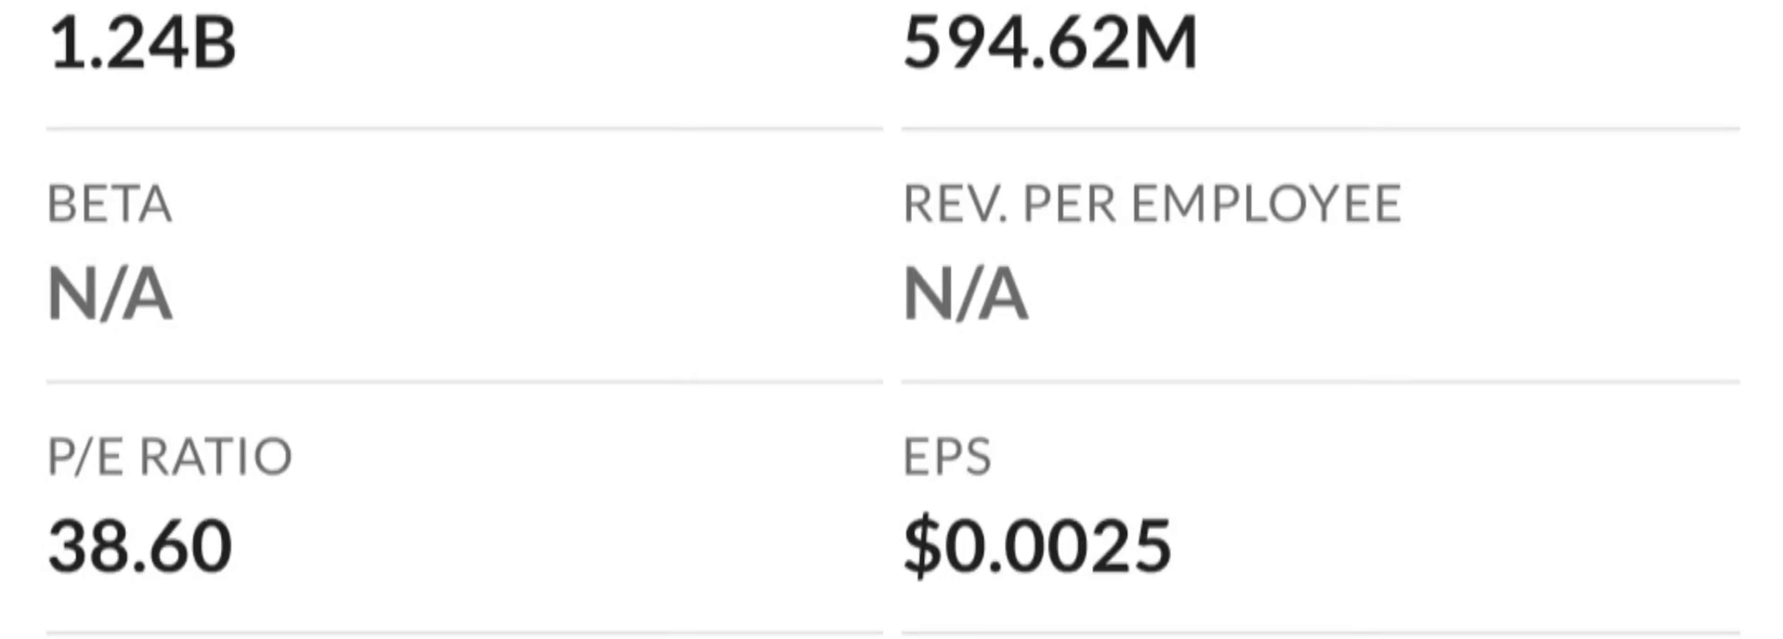
pyautogui.scroll(-5, 892, 320)
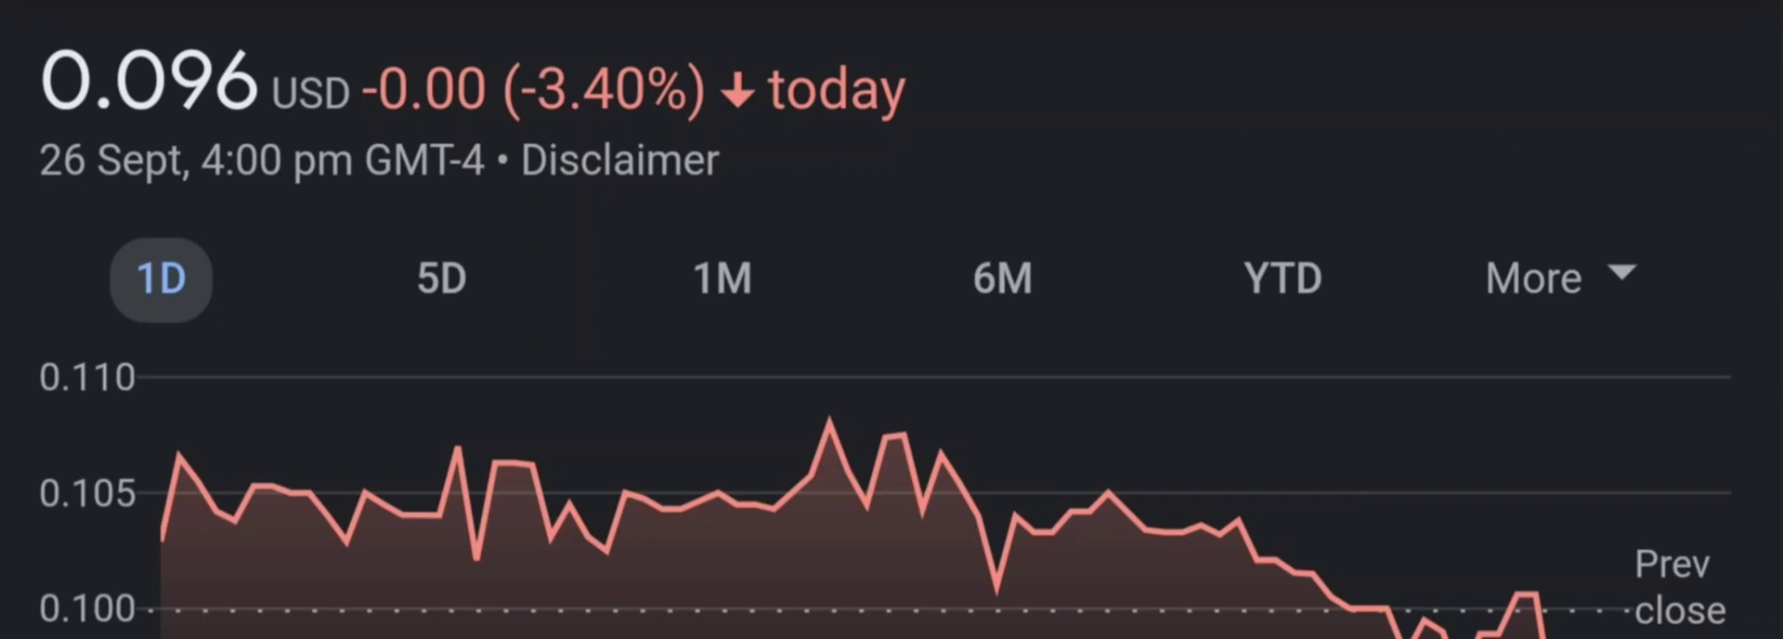
# - Step the chart through 5D and 1M to 6M, showing 0.096 USD down 35.67%
pyautogui.click(442, 279)
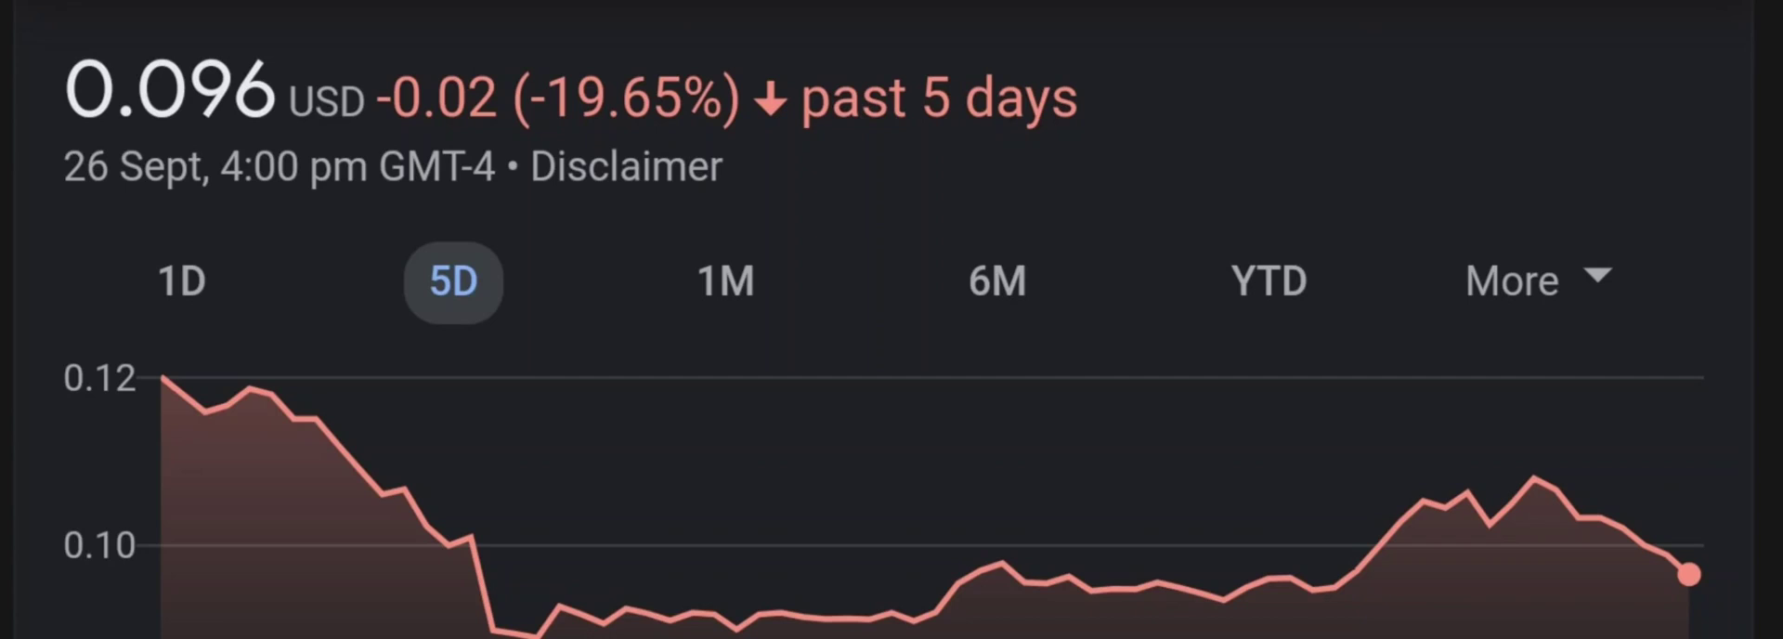
pyautogui.click(724, 280)
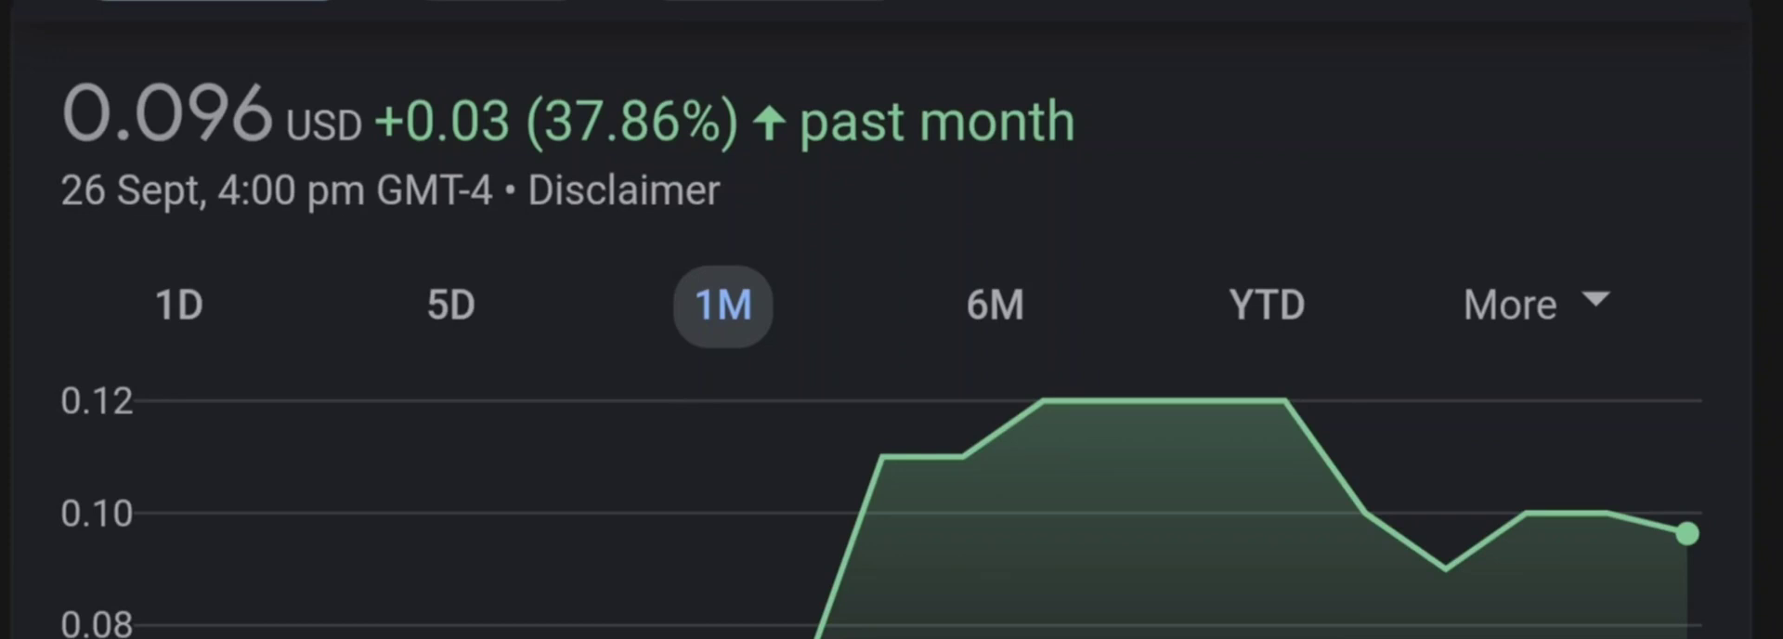
pyautogui.click(995, 305)
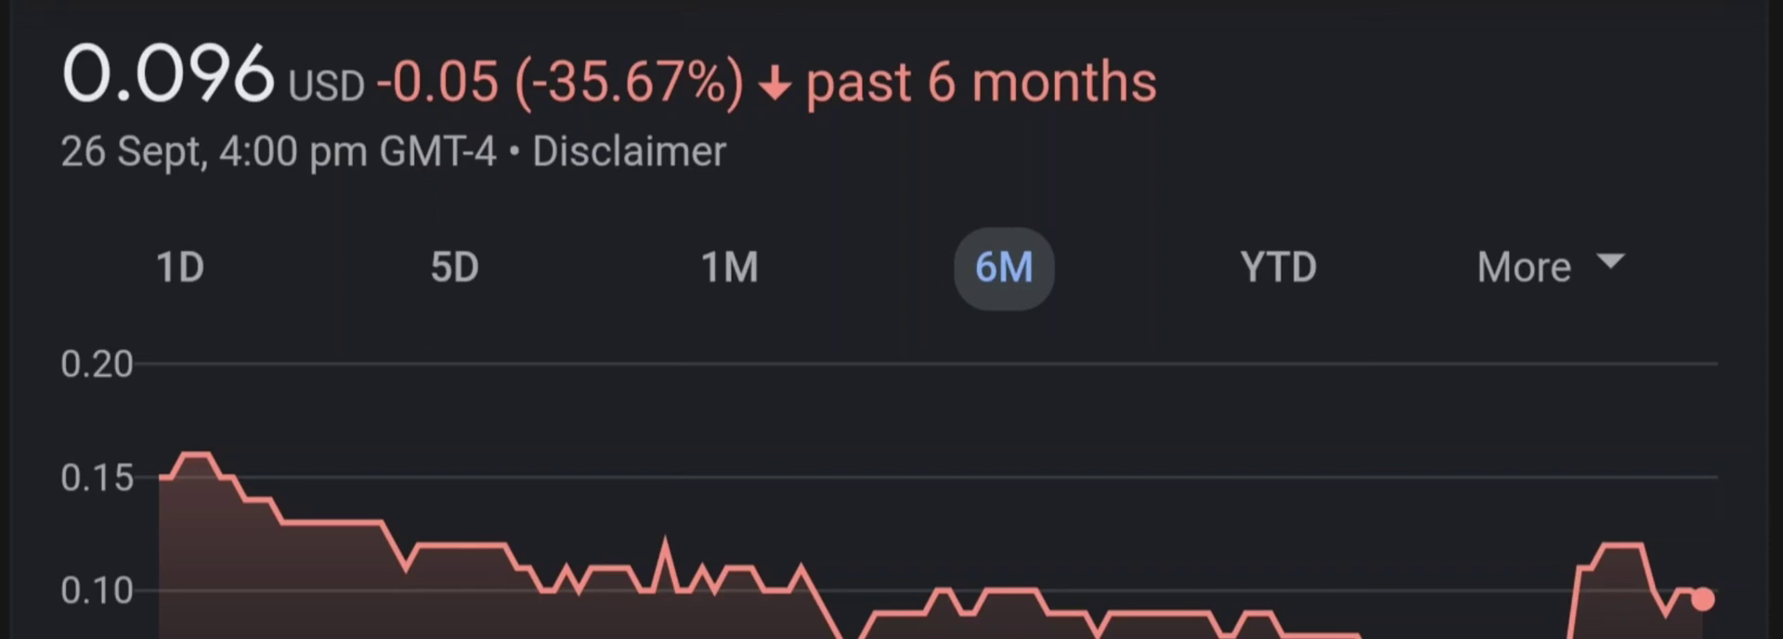
# - Show the year-to-date price history on the Google Finance chart
pyautogui.click(1278, 266)
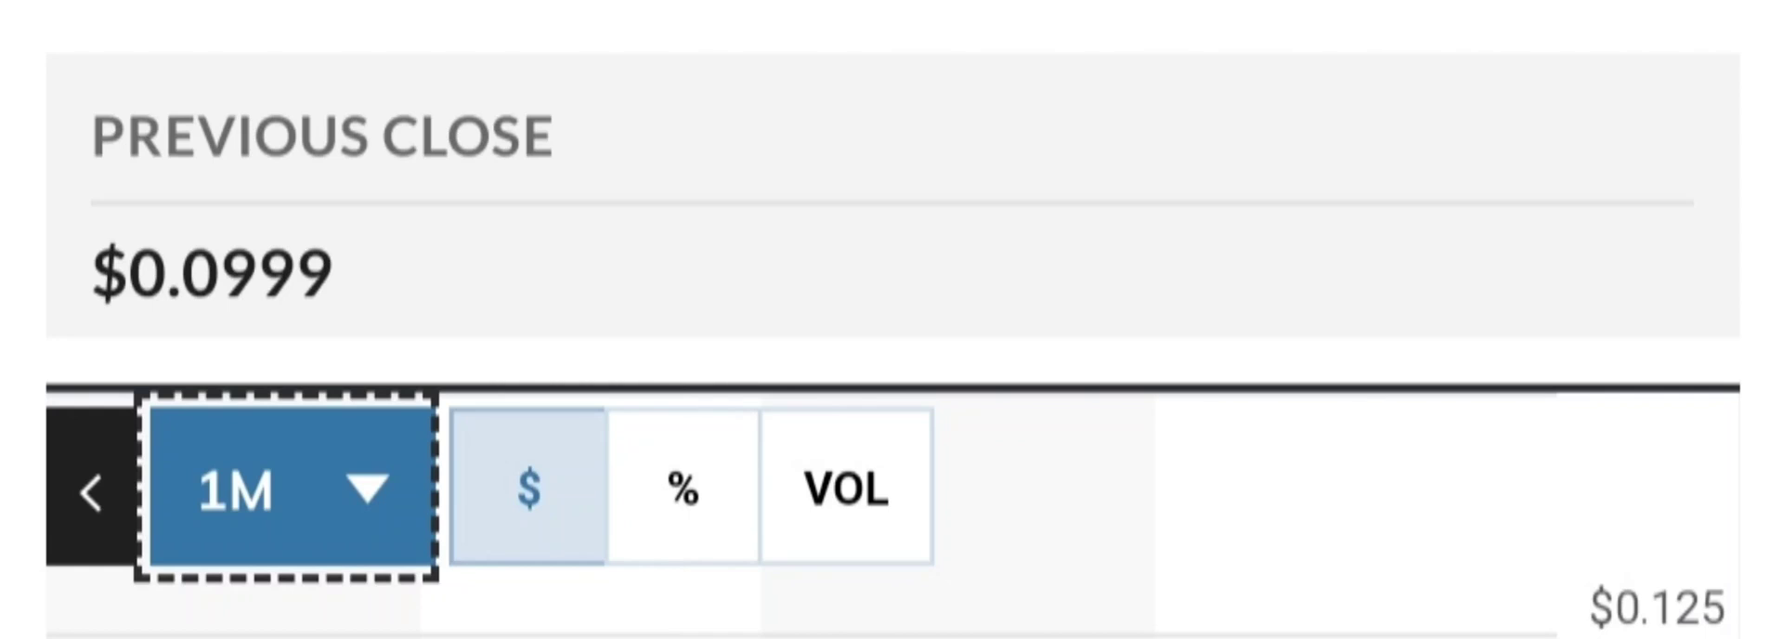
# - Switch the MarketWatch price chart to three months
pyautogui.press('Down')
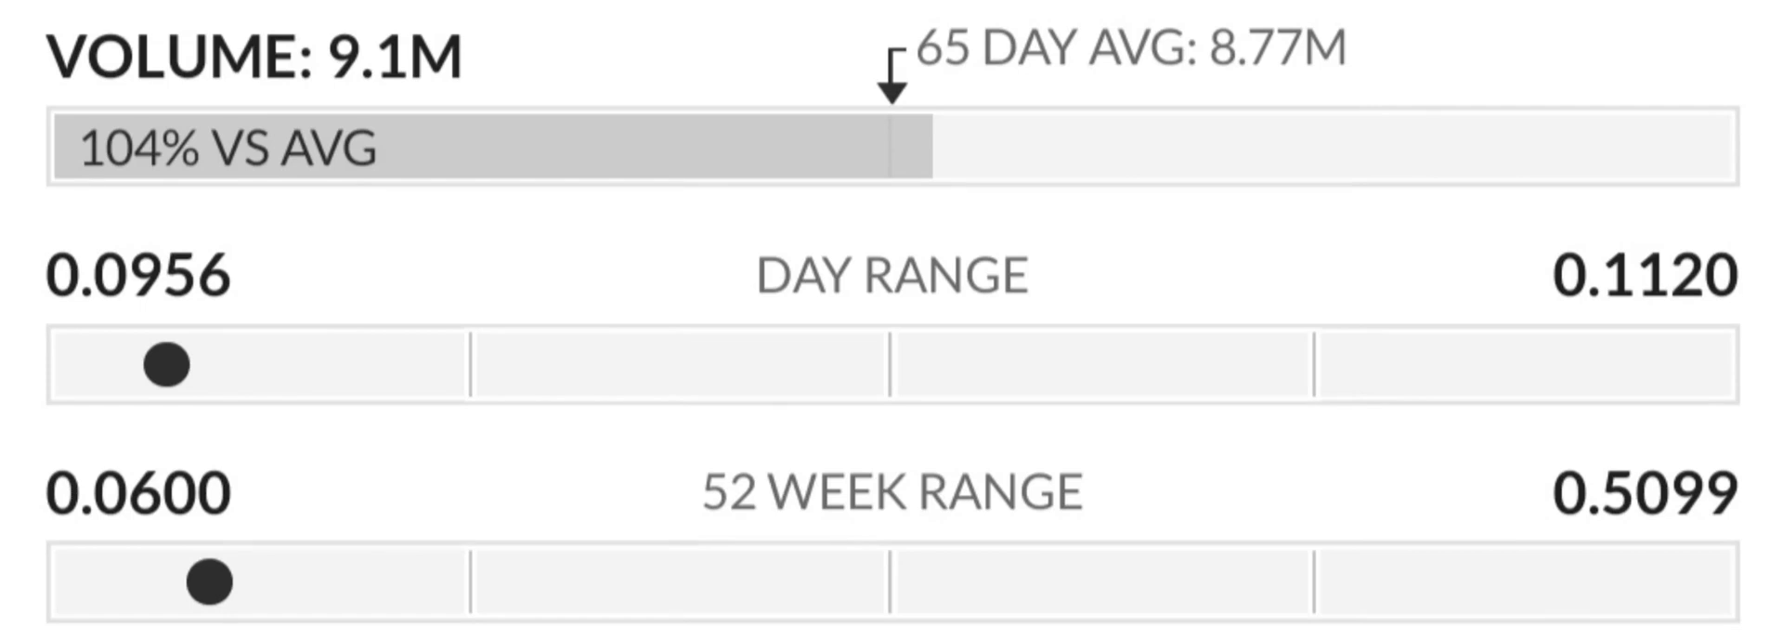
pyautogui.scroll(-5, 892, 318)
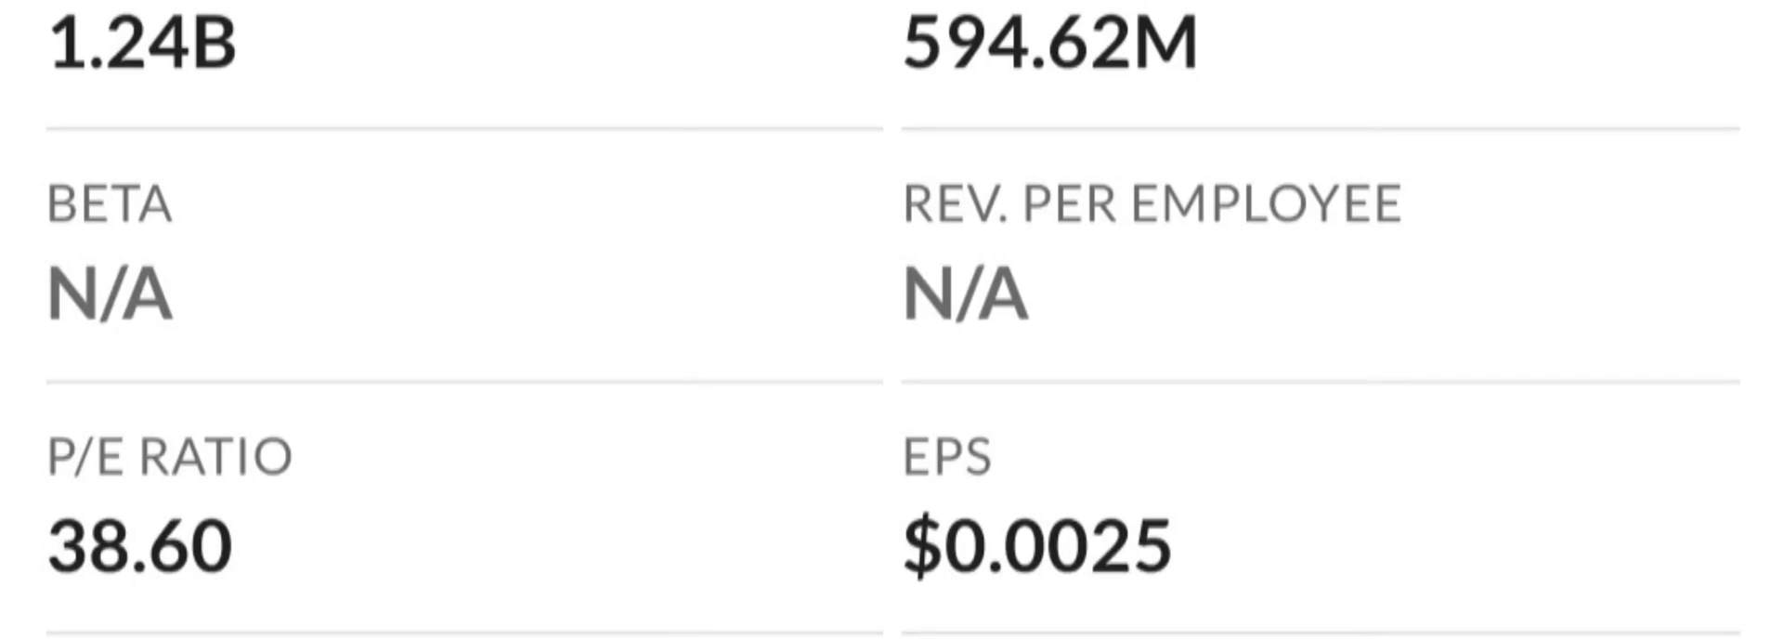
pyautogui.scroll(-5, 892, 320)
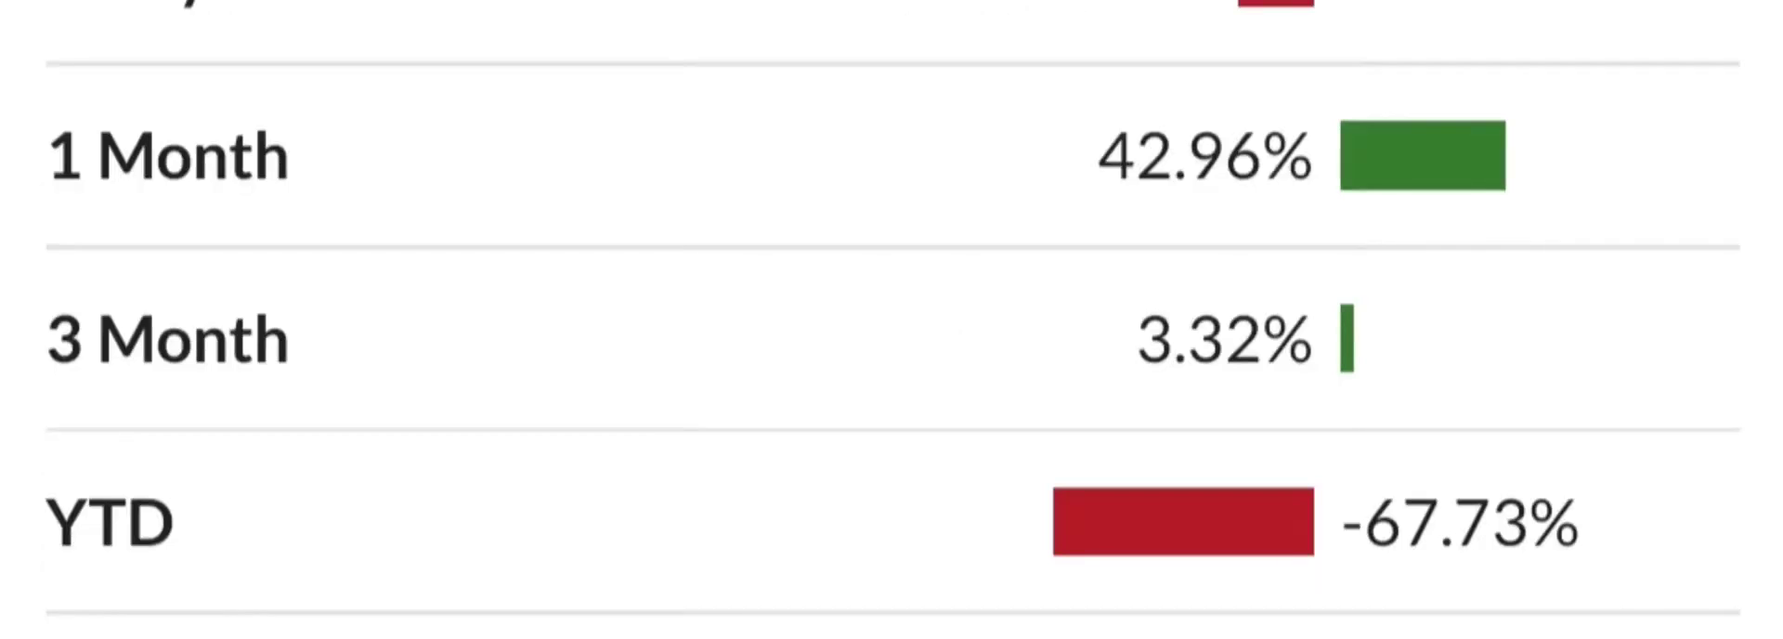